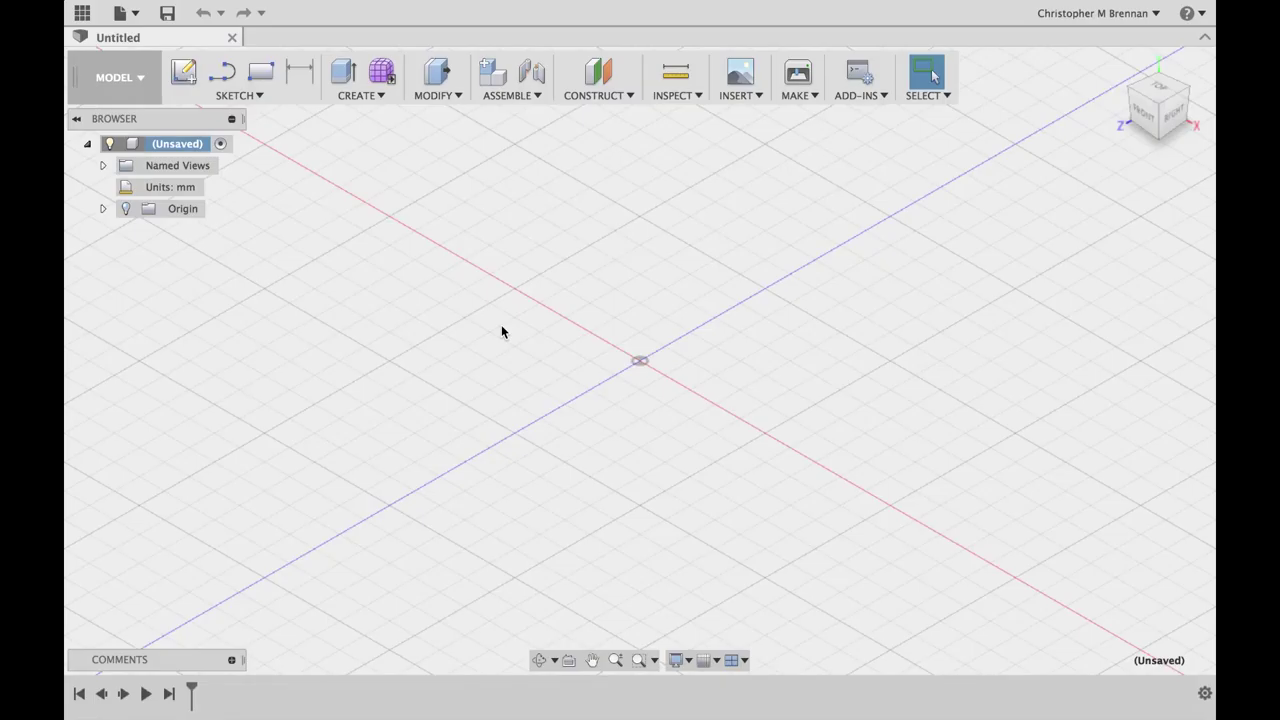
- Draw a 190 × 100 mm rectangle from the origin on the top plane
key(r)
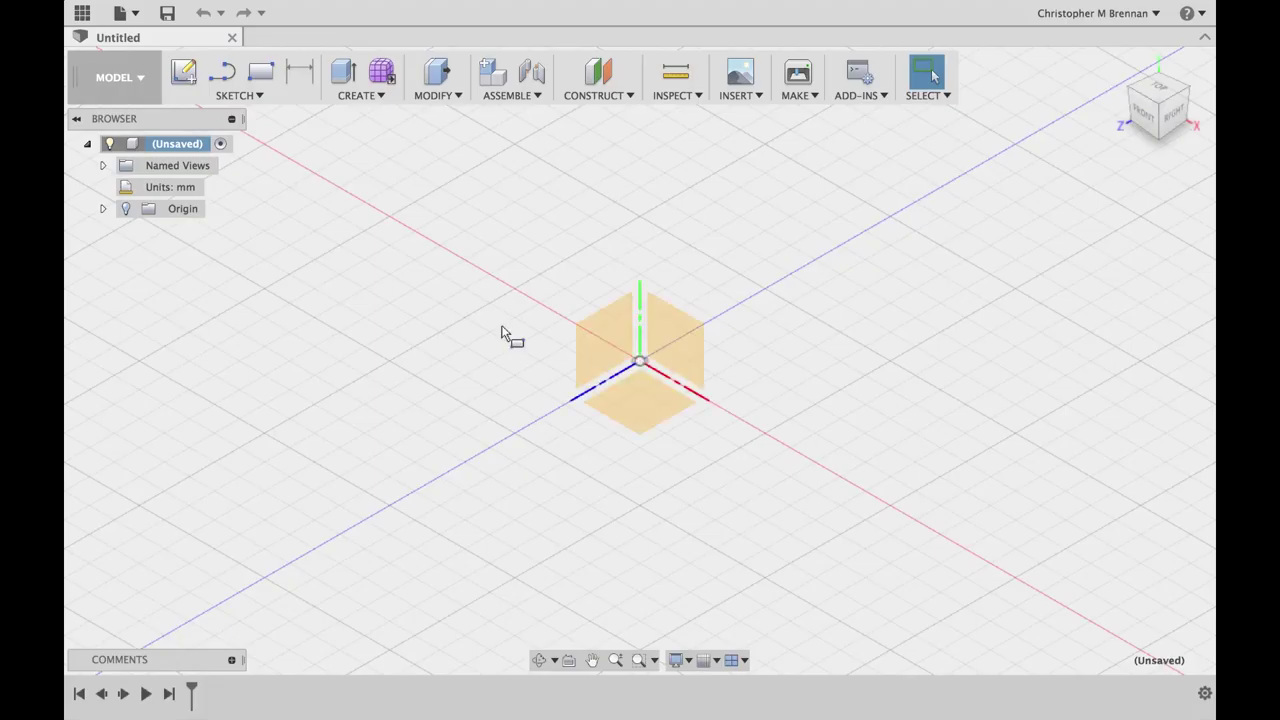
click(598, 395)
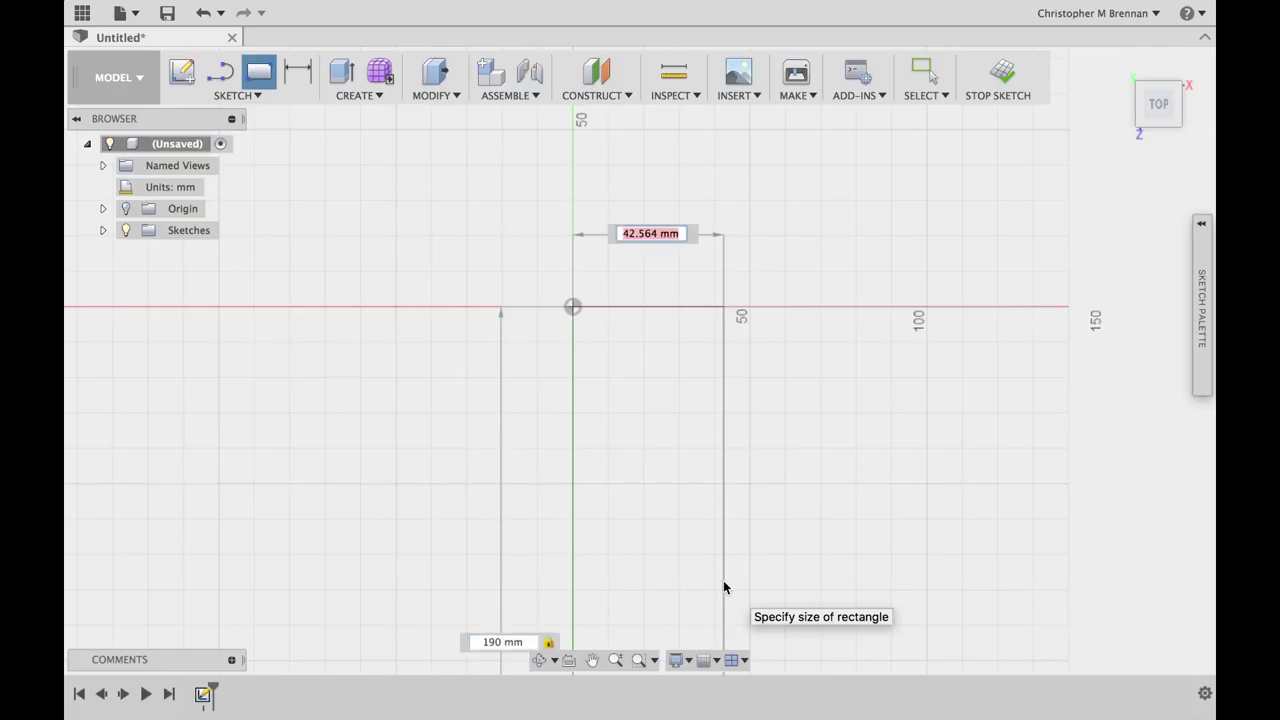
key(Tab)
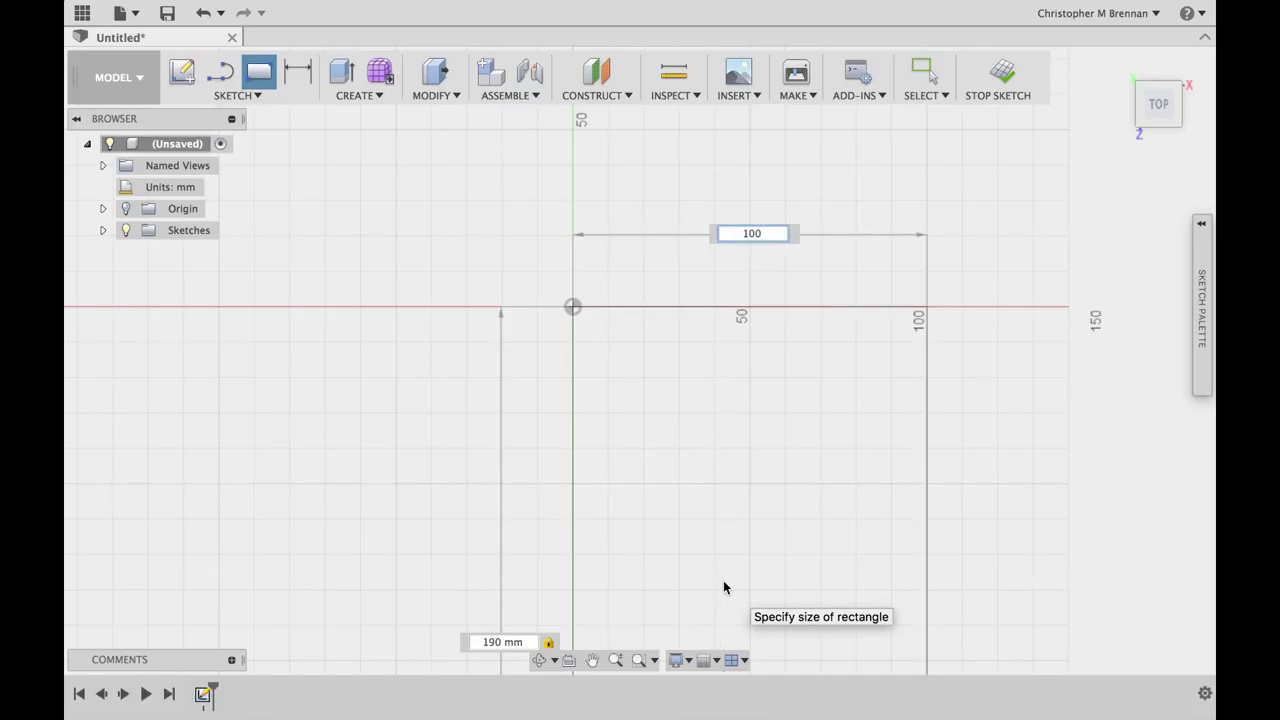
key(Return)
scroll(701, 414, down, 5)
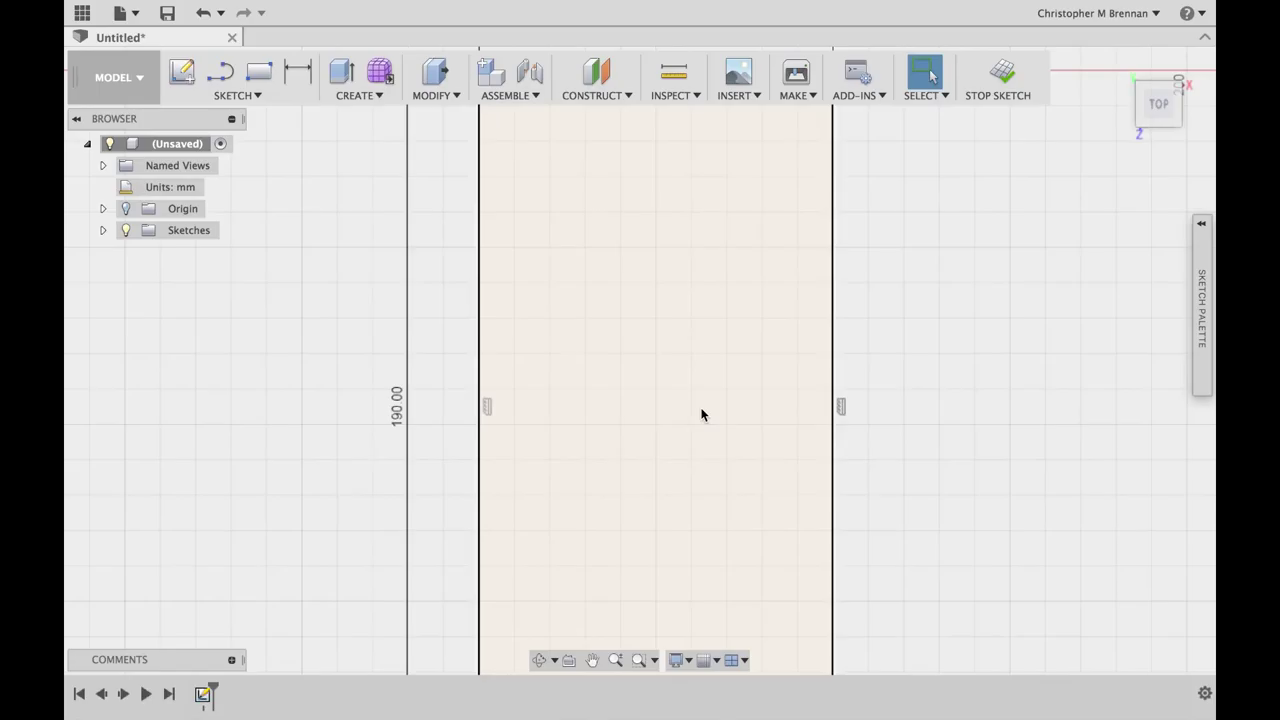
- Extrude the rectangle profile 10 mm into a solid plate
scroll(701, 414, down, 5)
key(e)
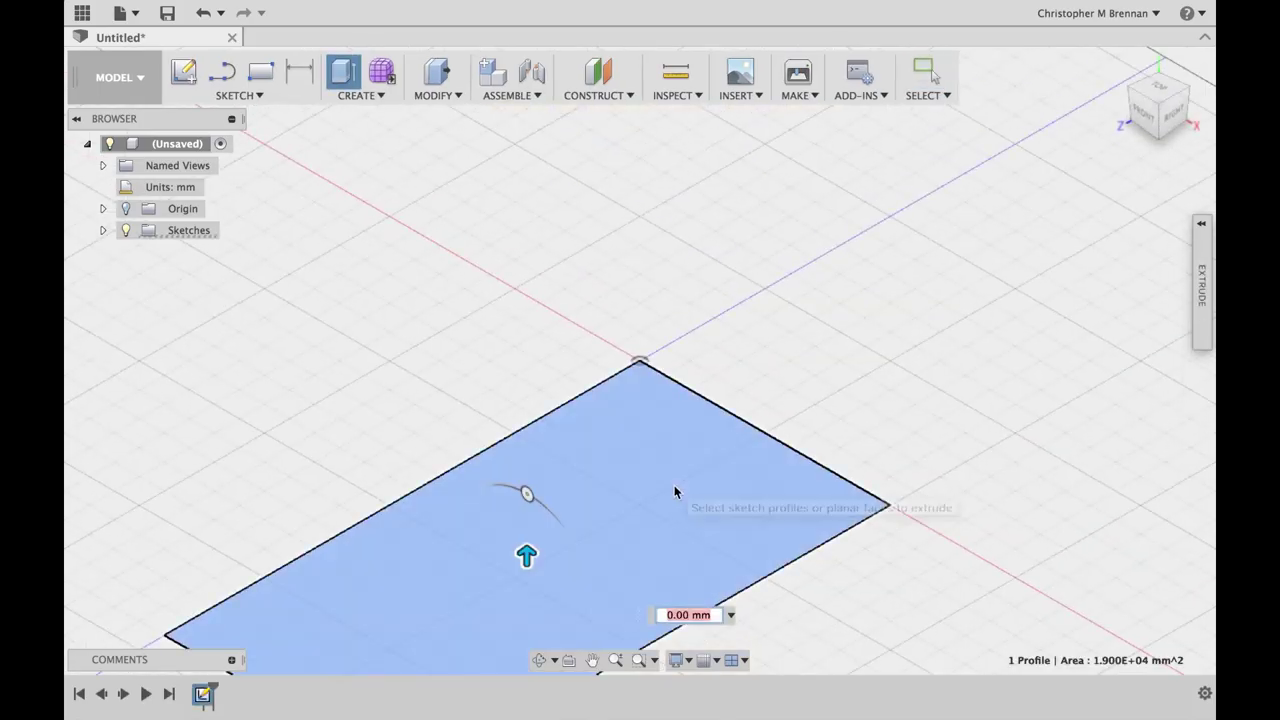
text(10)
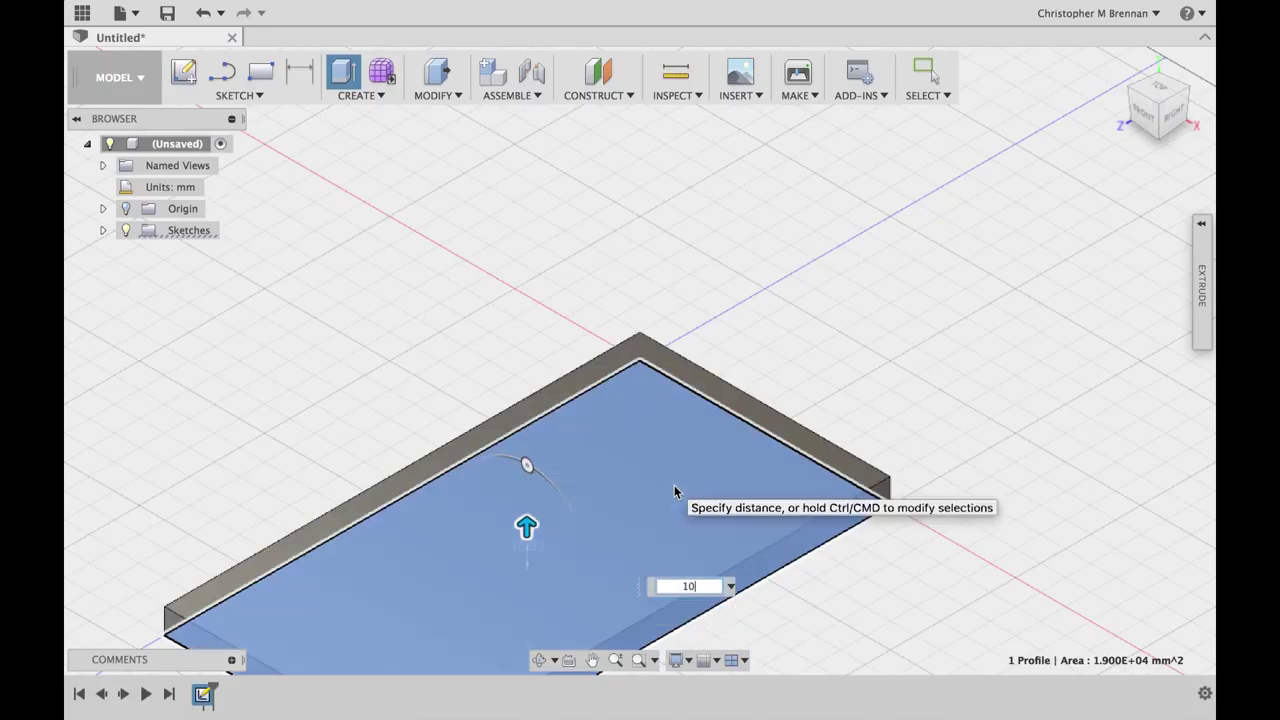
key(Return)
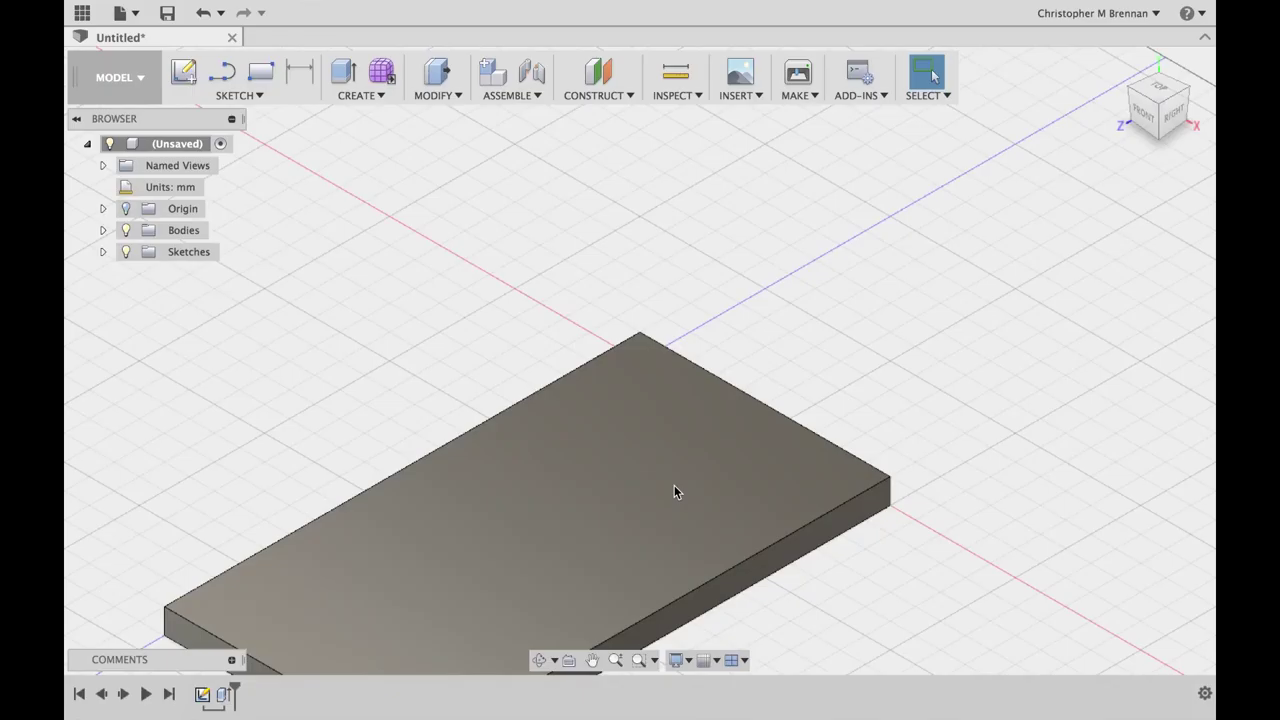
- View the plate straight down from the ViewCube's TOP face
scroll(674, 490, down, 3)
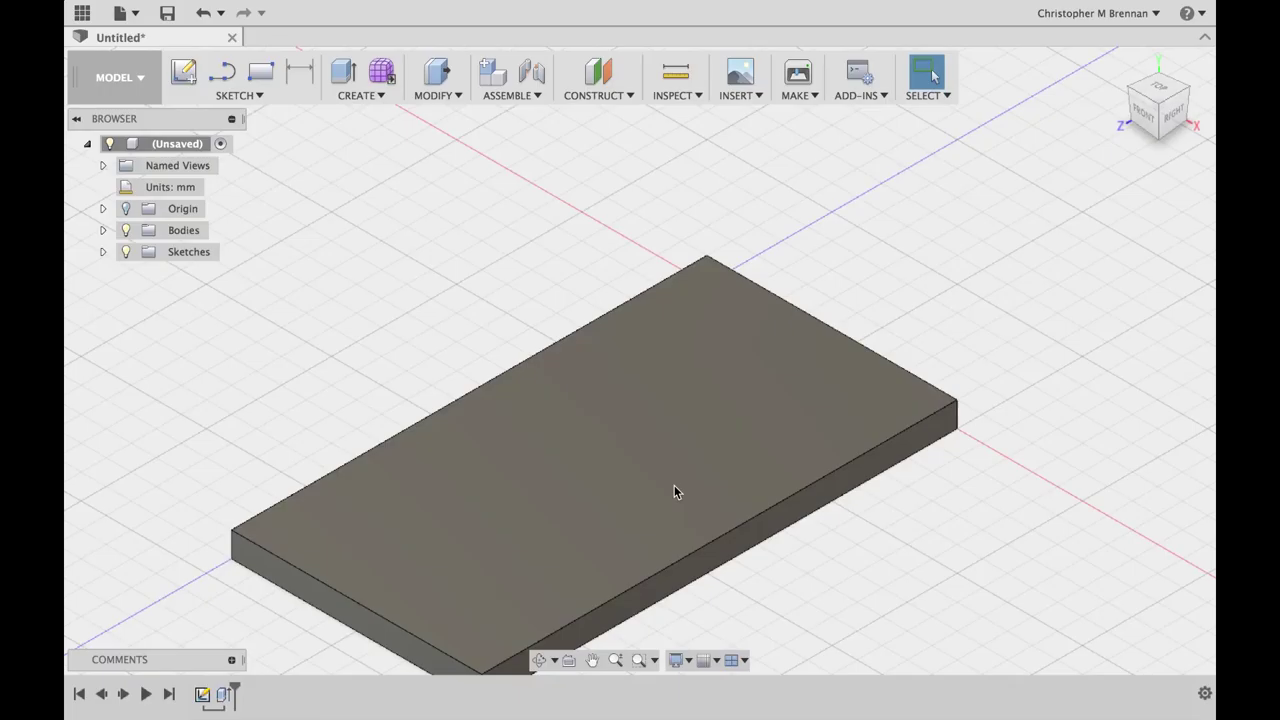
click(1167, 90)
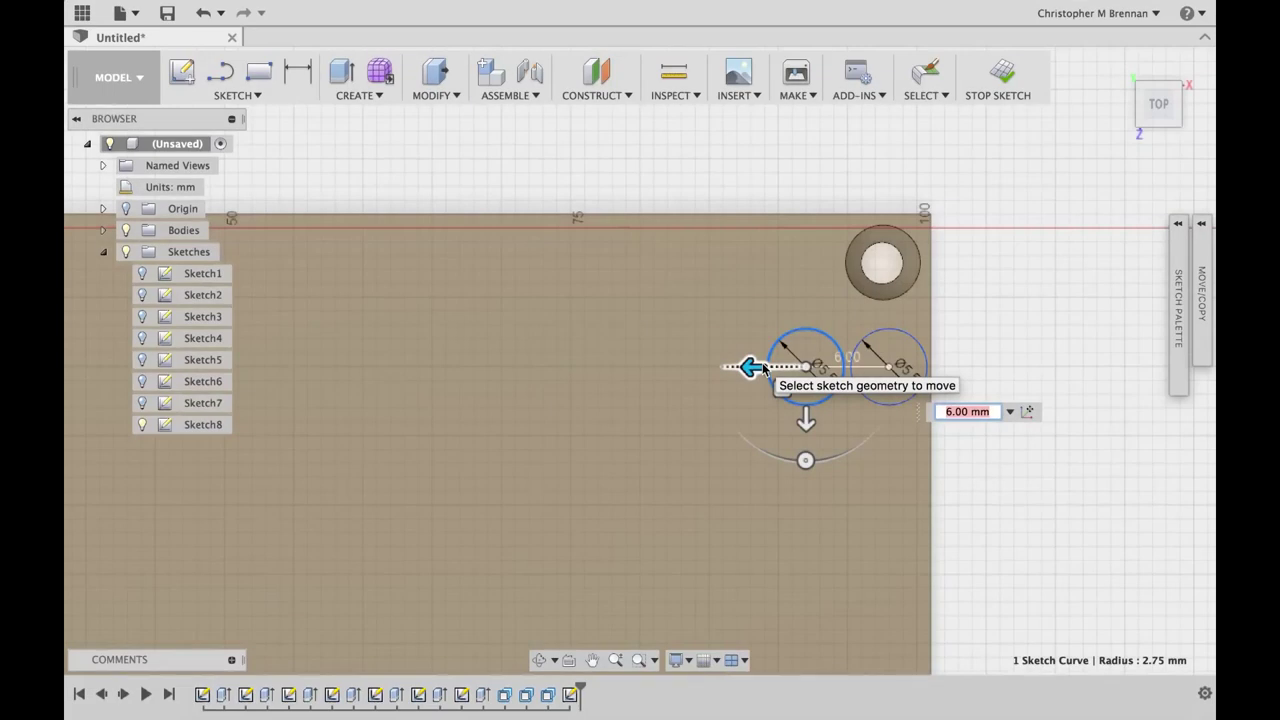
- Abandon the 88 mm move, leaving the small circle in place
text(88)
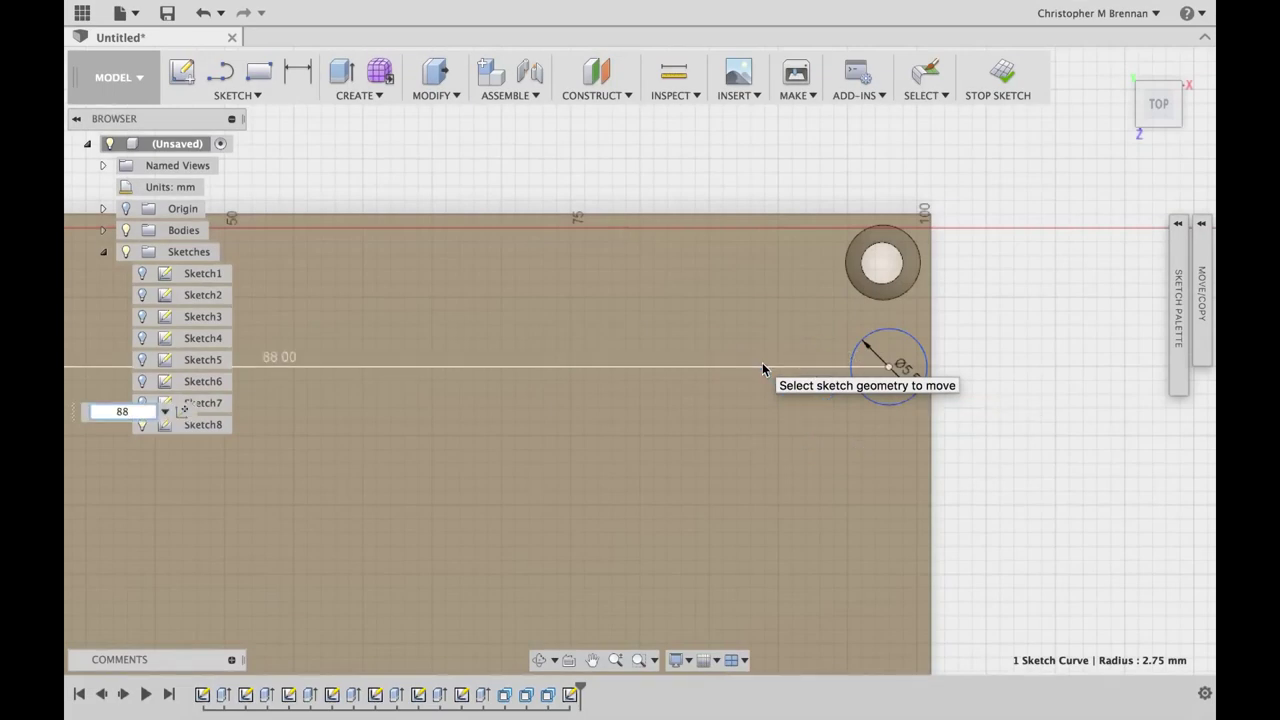
key(Escape)
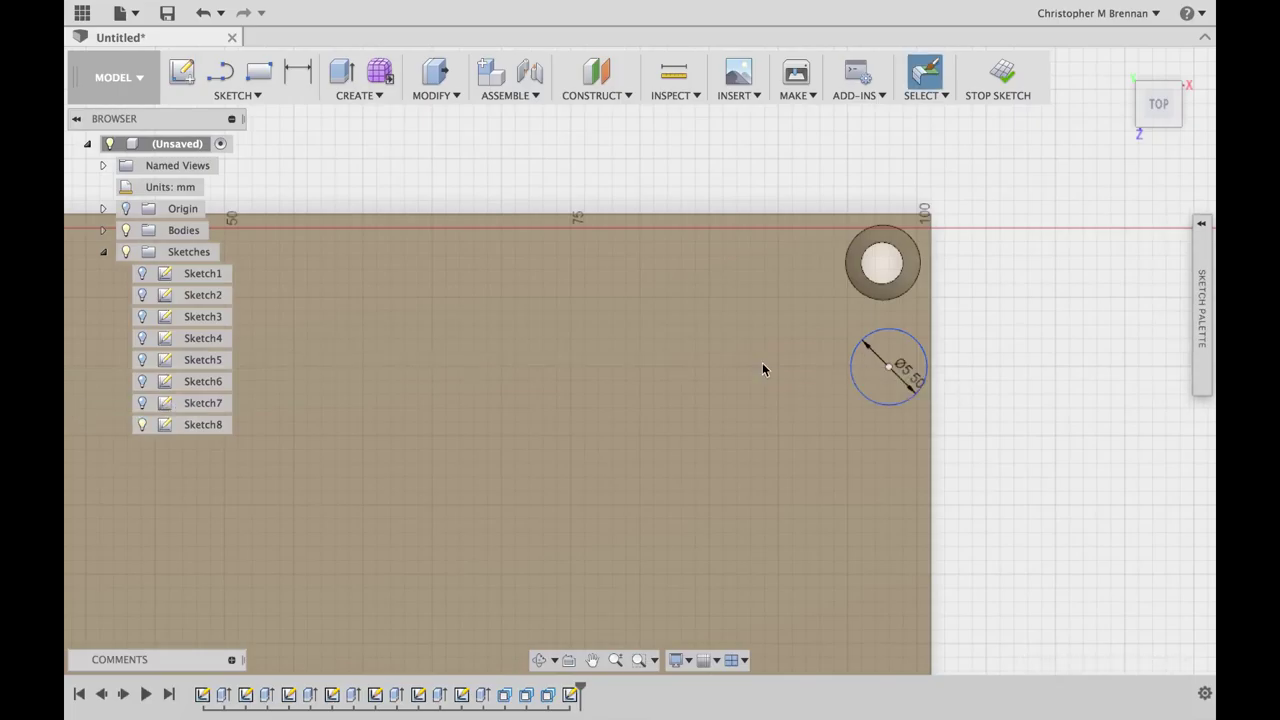
key(m)
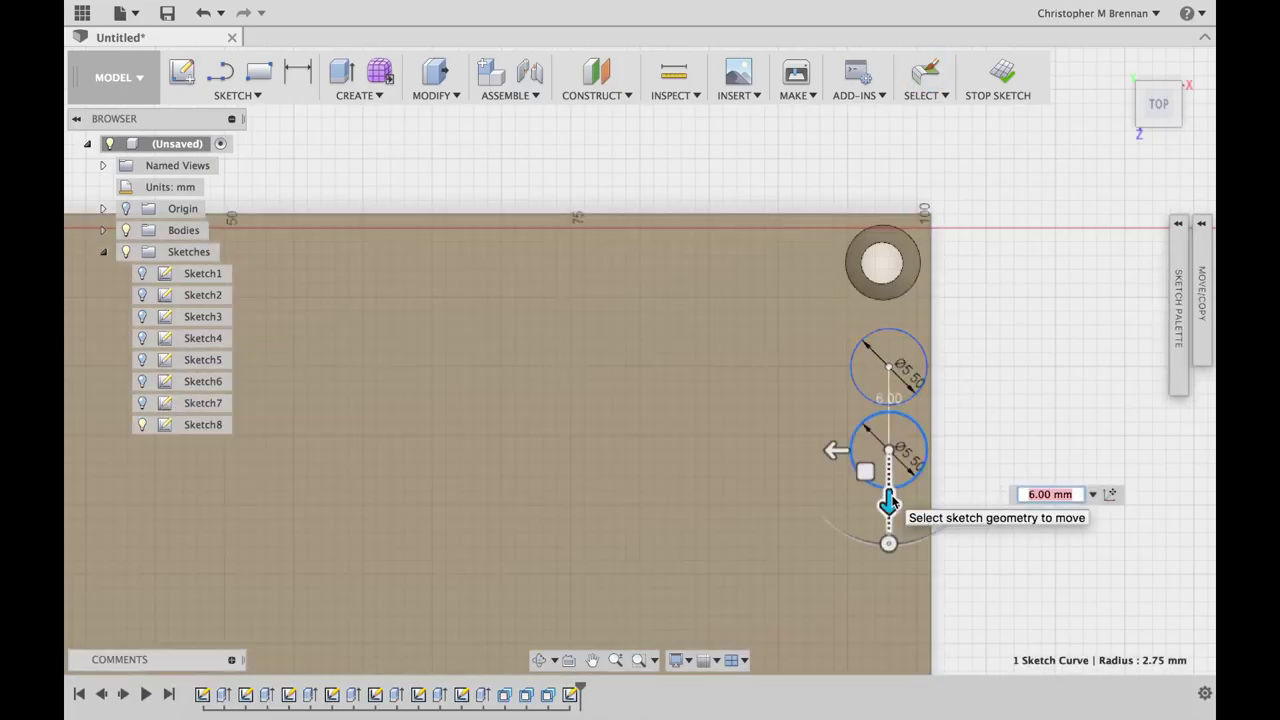
key(Escape)
key(Escape)
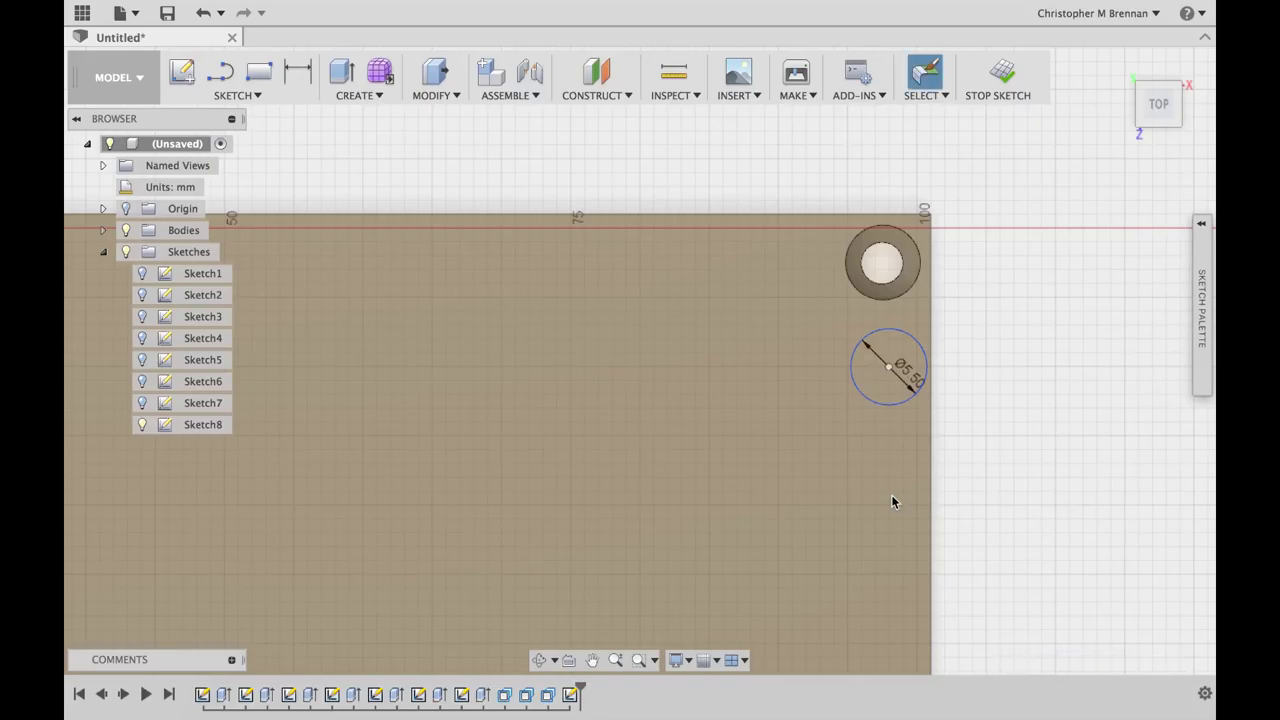
scroll(891, 502, left, 10)
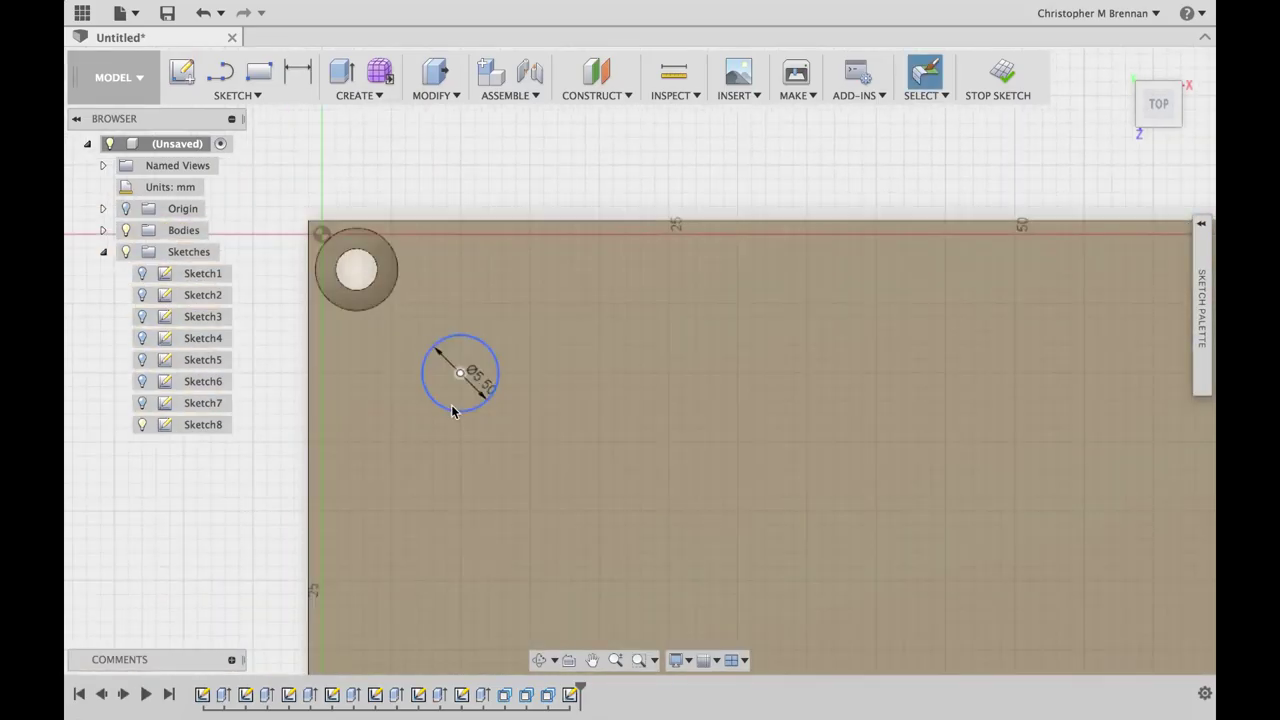
- Cut the 5.50 mm circle 5 mm deep into the plate as a pocket
key(e)
click(797, 232)
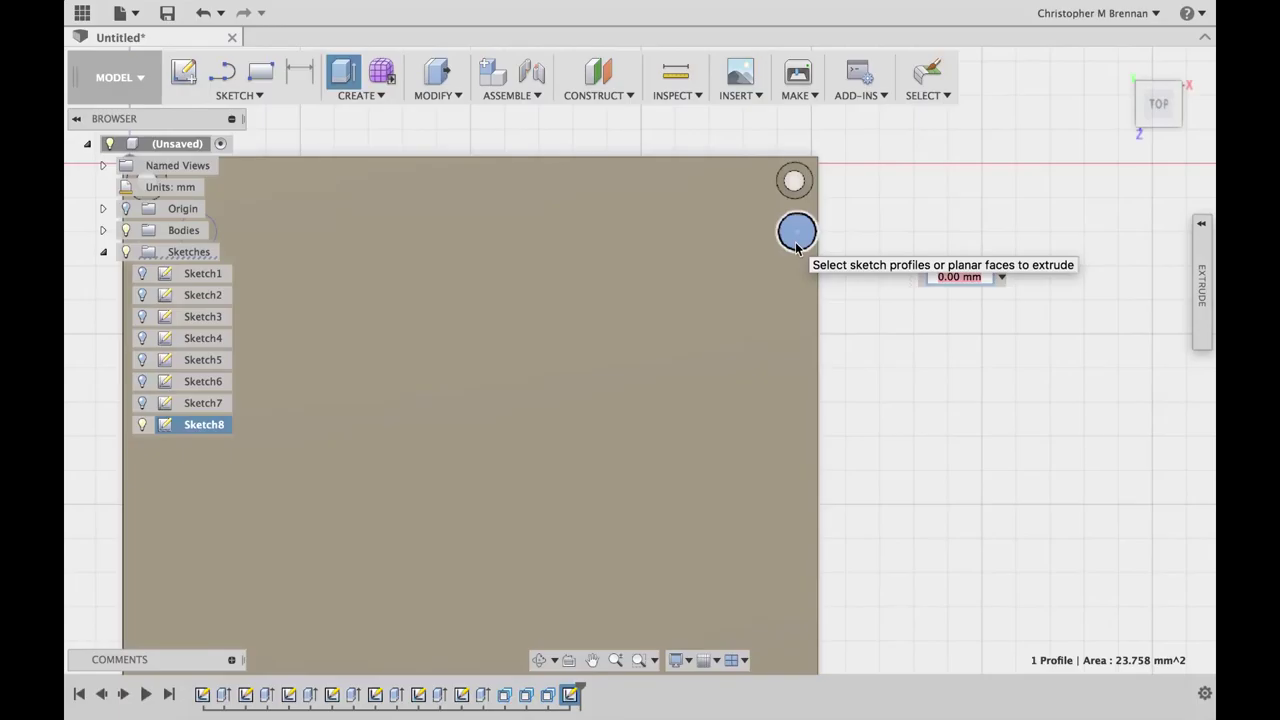
text(-5)
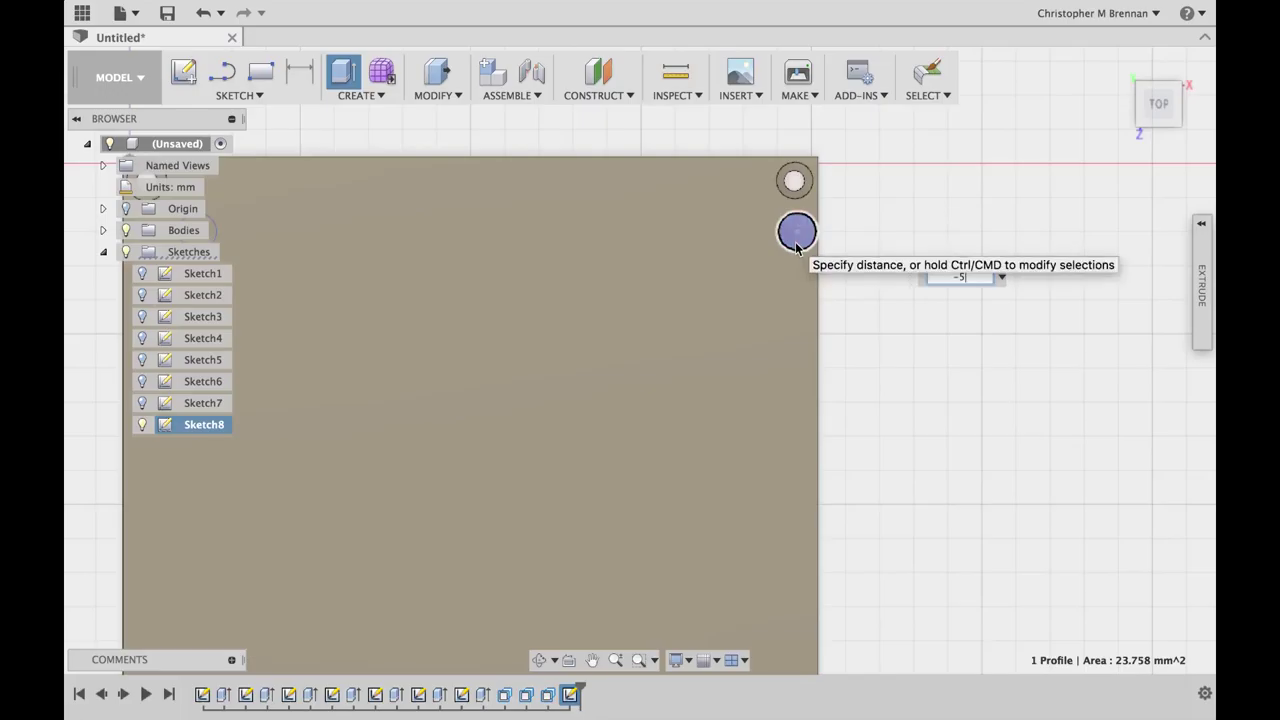
key(Return)
scroll(797, 247, left, 5)
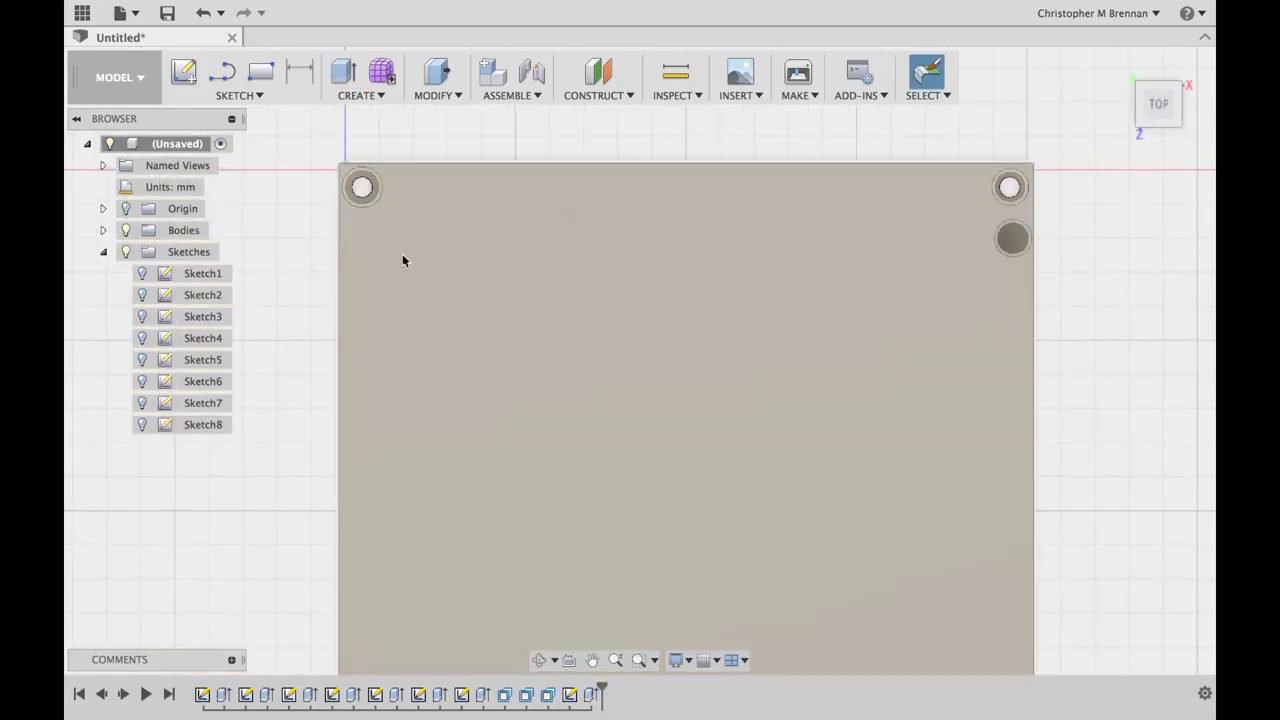
- Undo to confirm the 2.75 mm nut-hole radius, redo the extrude, and return to home view
key(super+z)
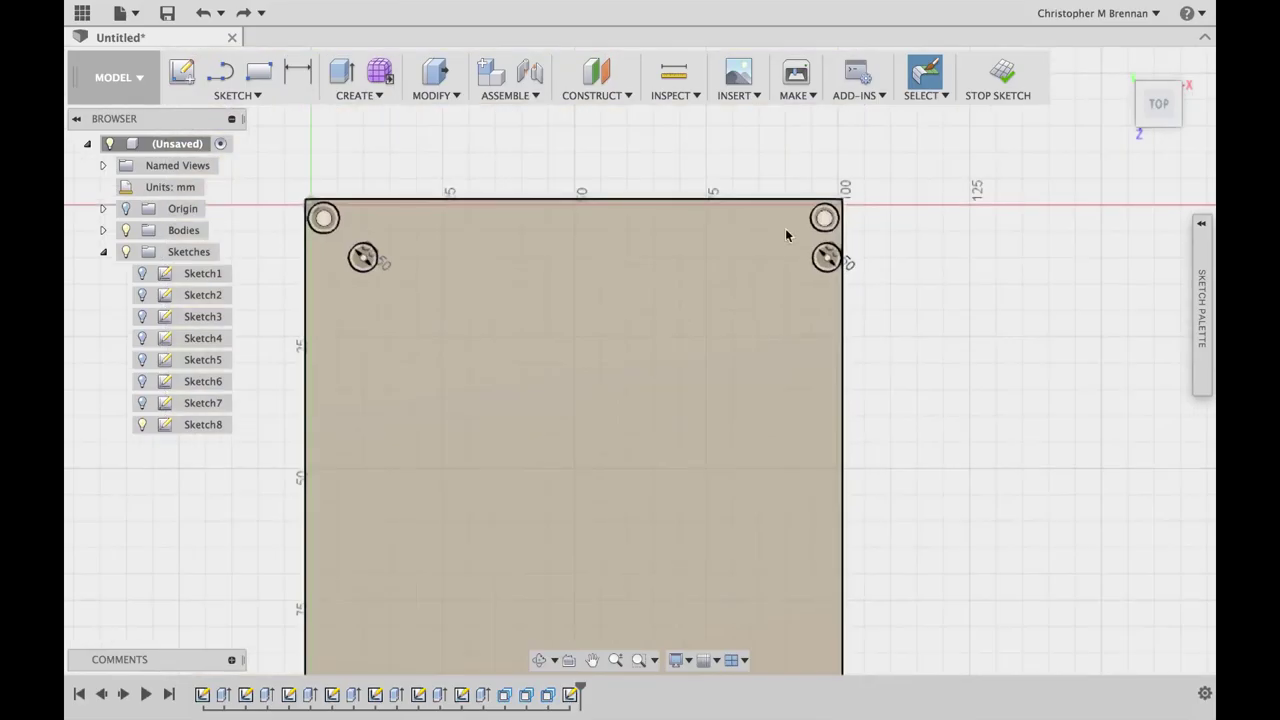
click(820, 270)
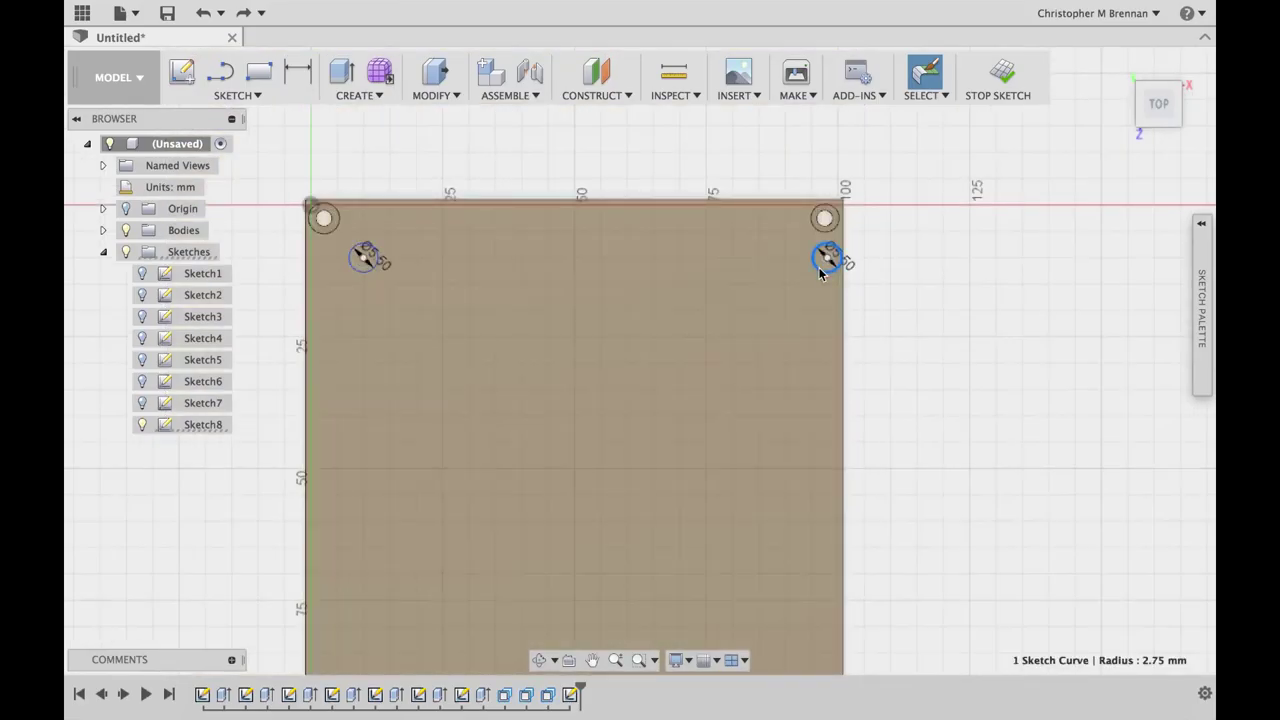
key(super+shift+z)
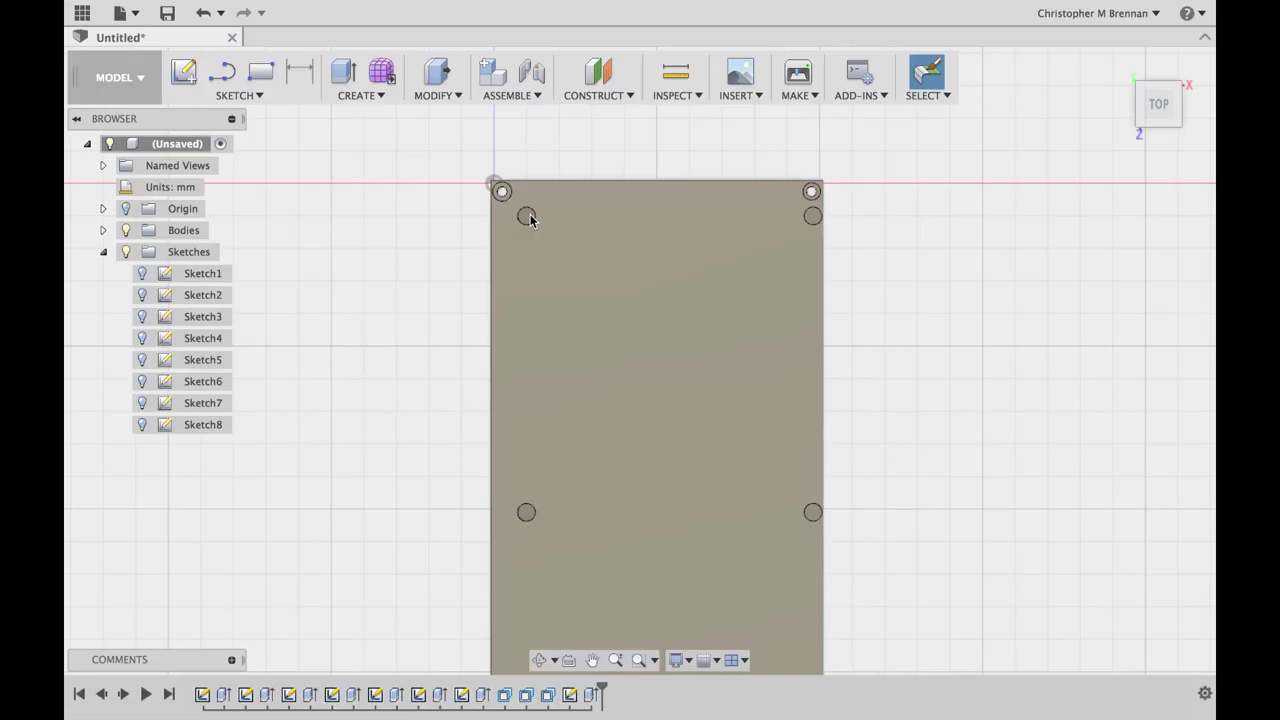
scroll(530, 220, down, 3)
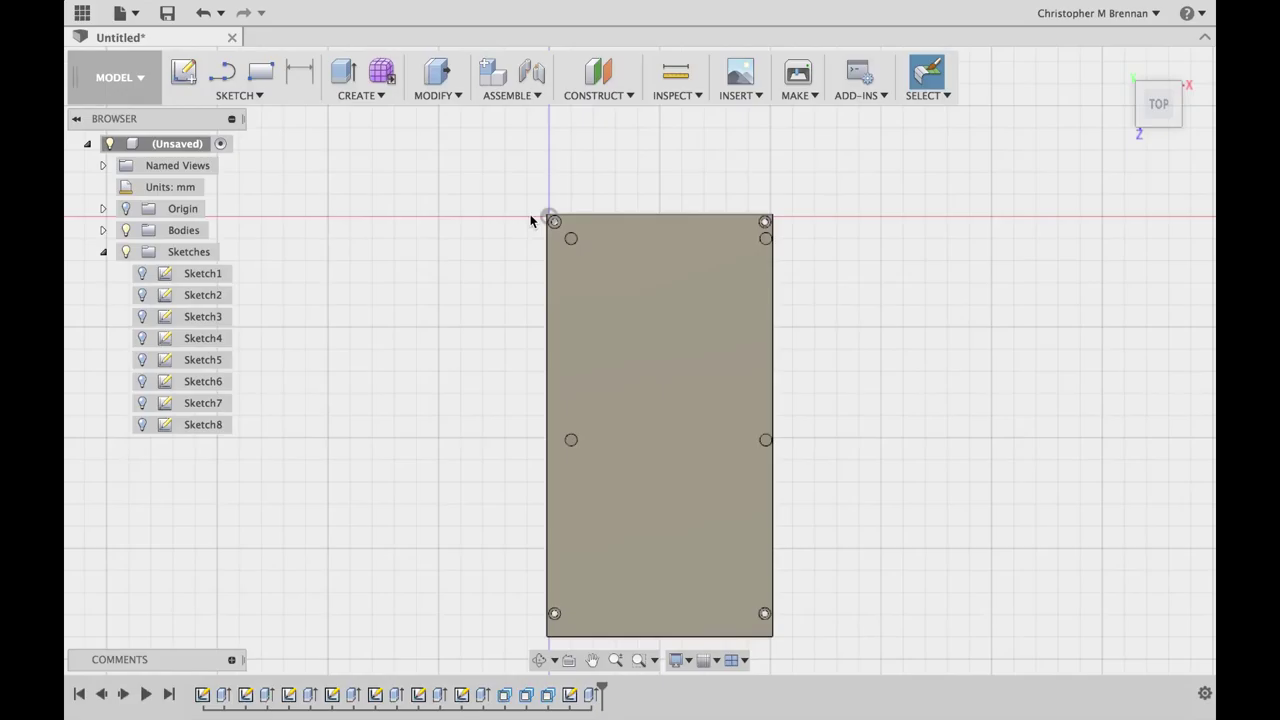
key(F6)
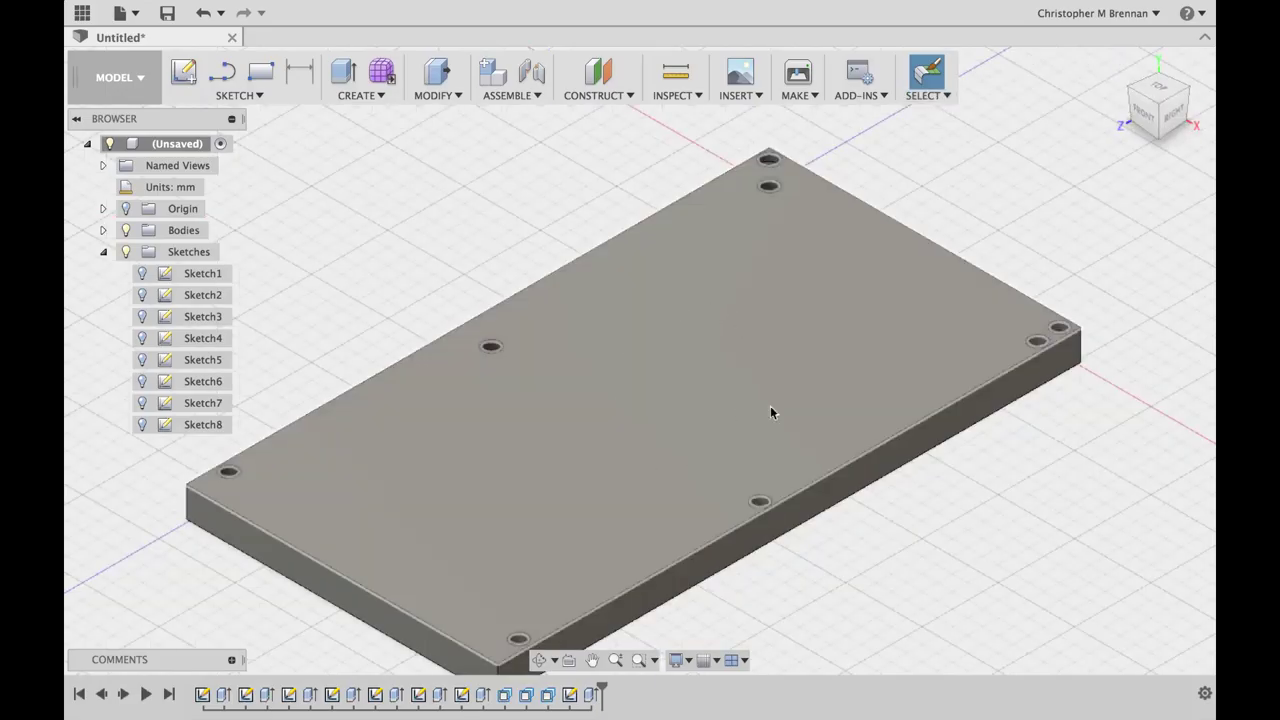
click(630, 443)
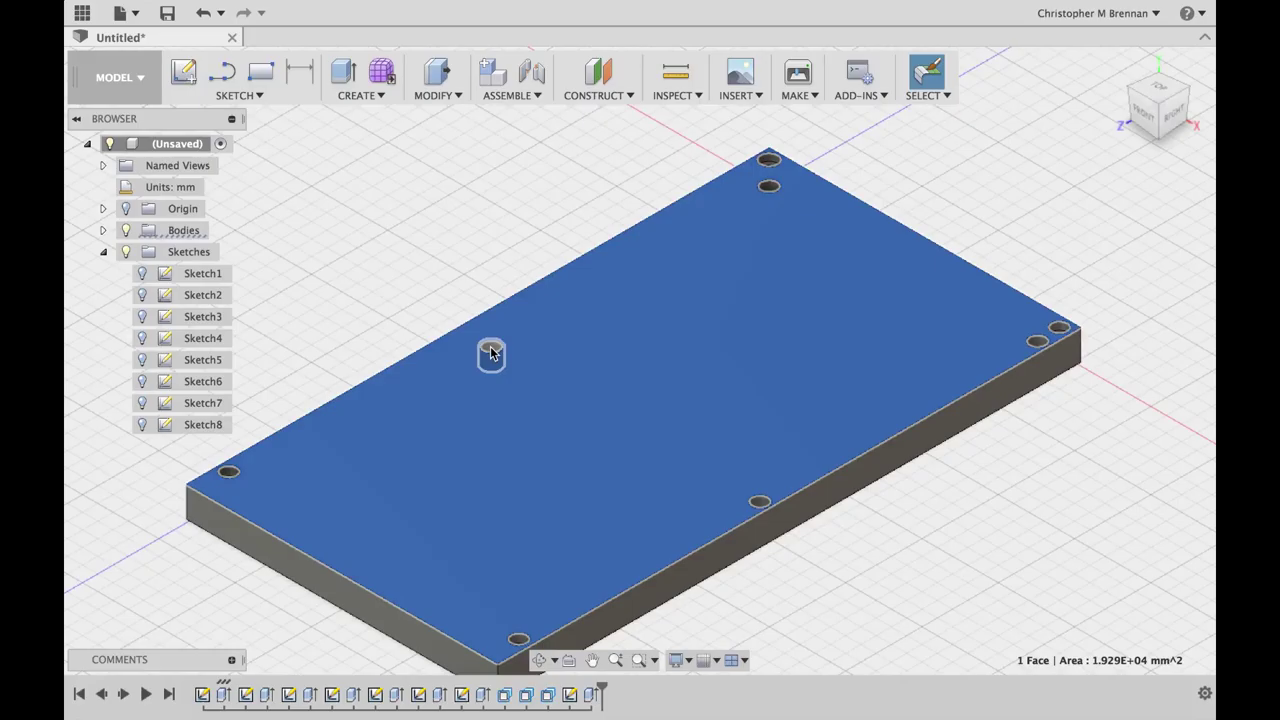
- Clear the face selection, expand Bodies in the browser, and select Body1
click(388, 212)
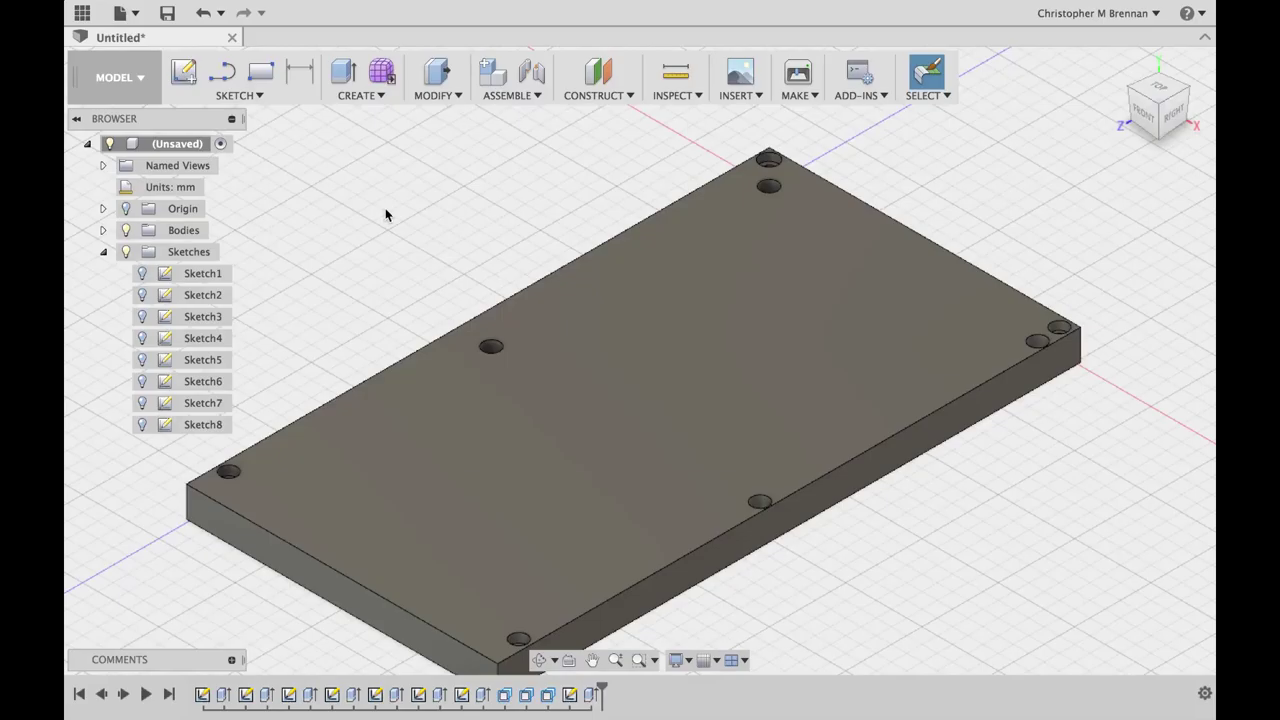
click(103, 230)
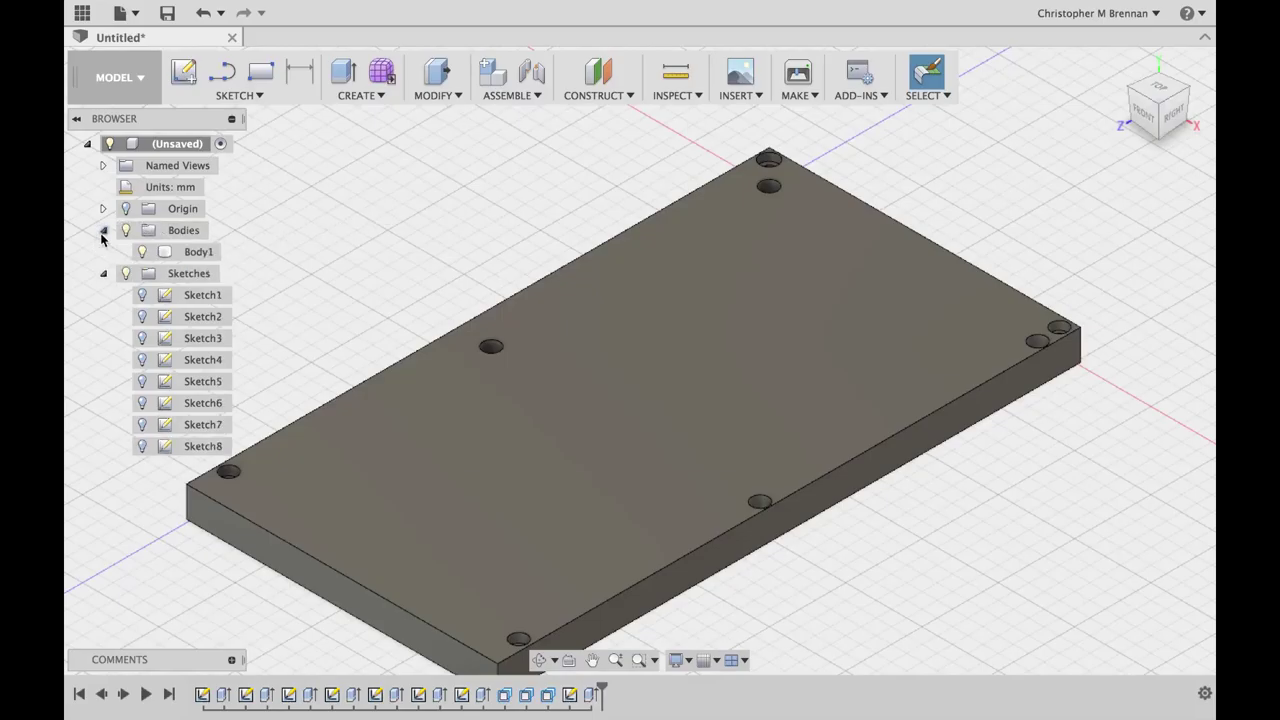
click(195, 252)
- Convert Body1 into Component1 and select the new component
right_click(209, 258)
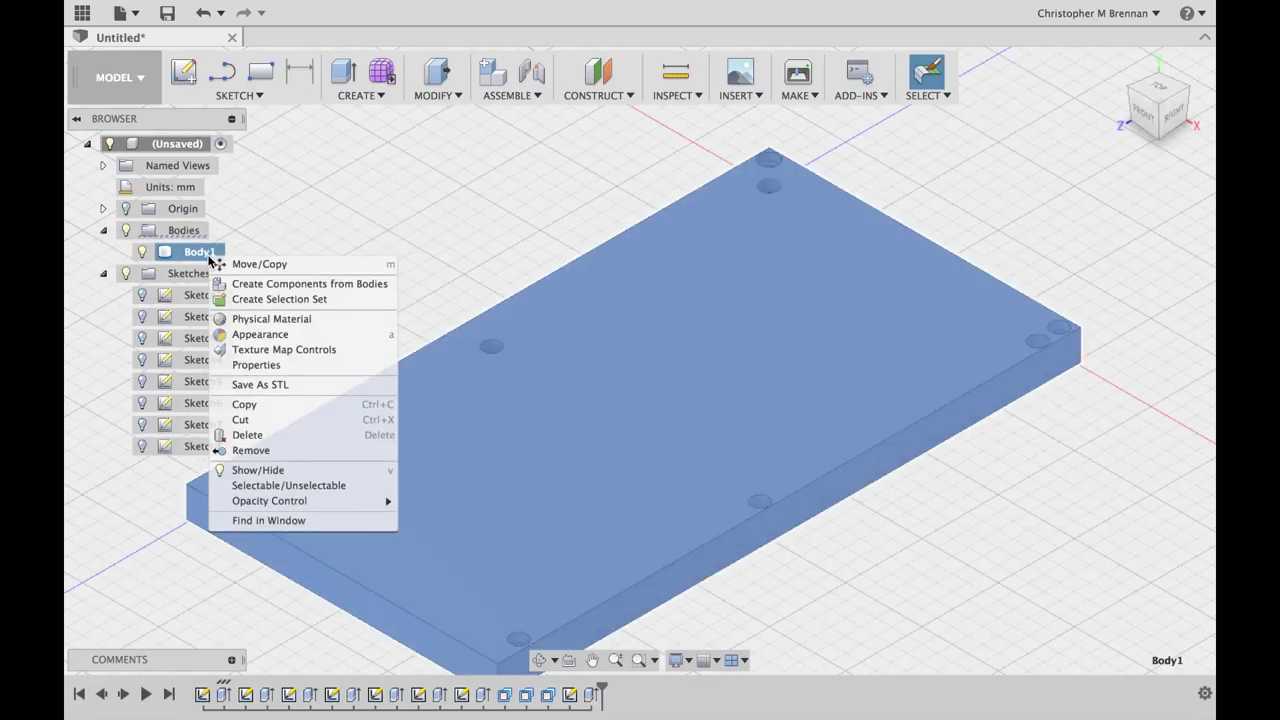
click(233, 285)
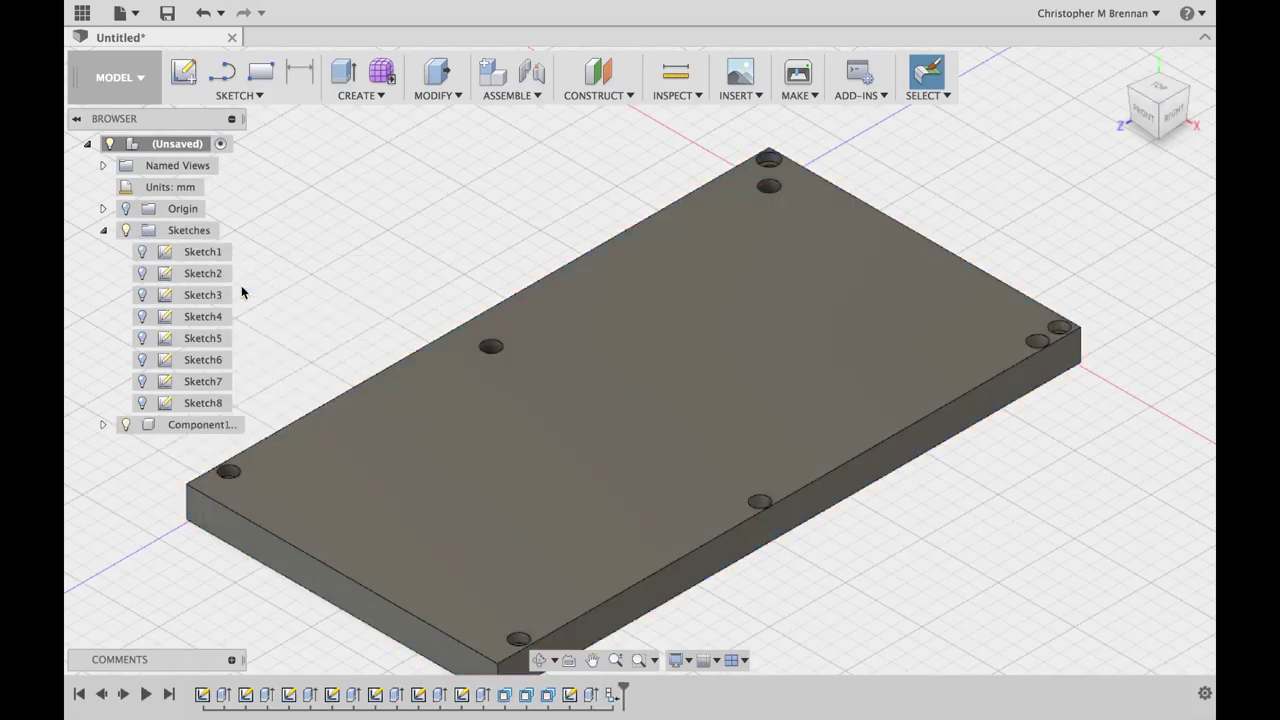
click(191, 426)
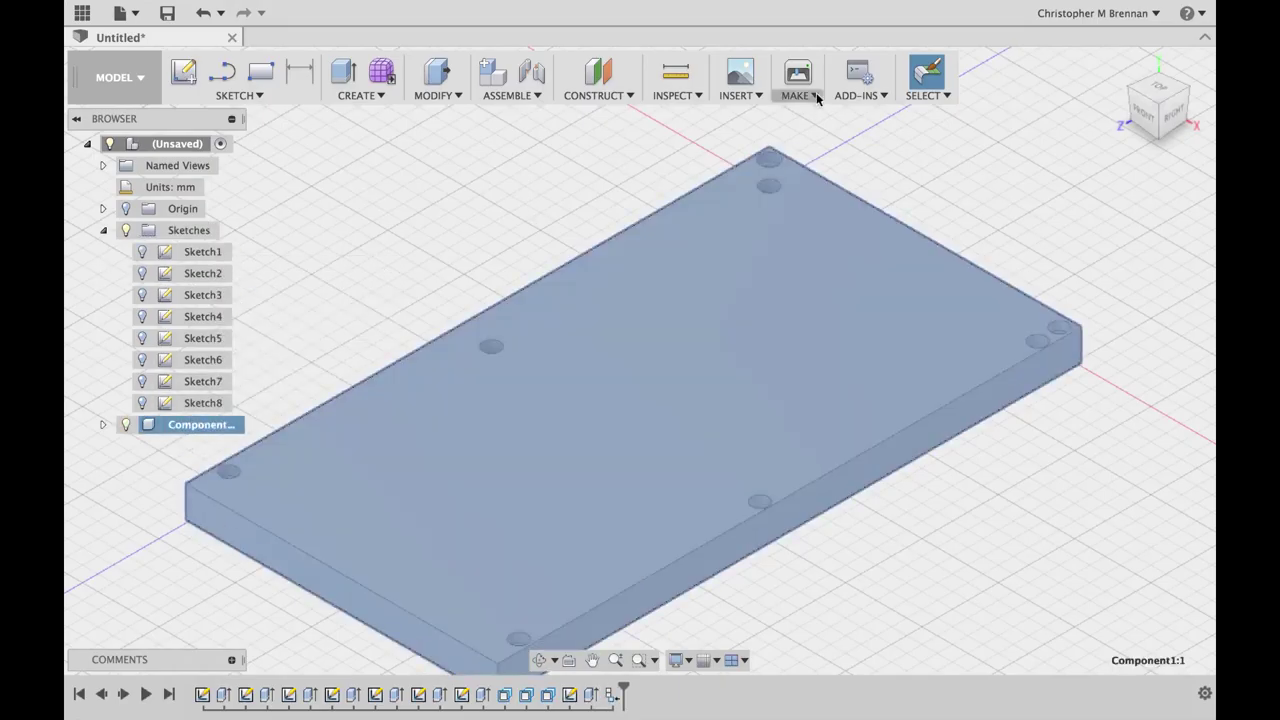
- Send the plate to Cura through MAKE > 3D Print with Print Utility Cura
click(805, 97)
click(813, 114)
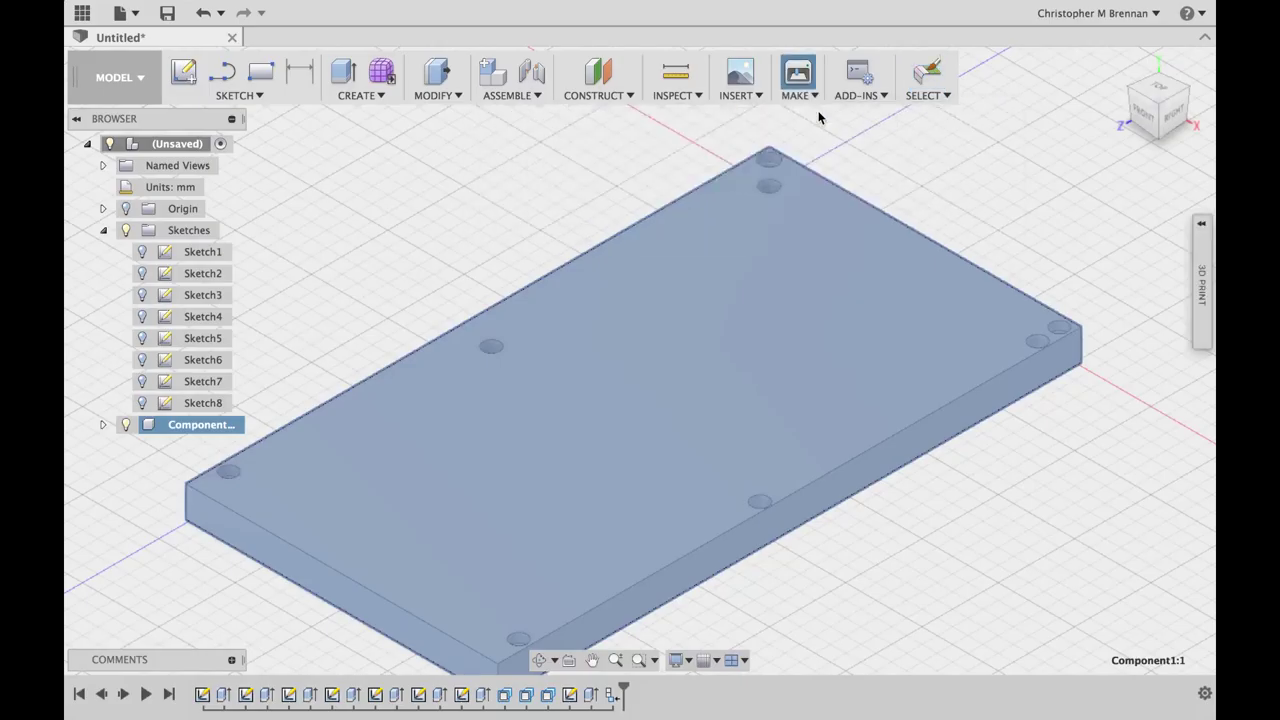
click(1201, 224)
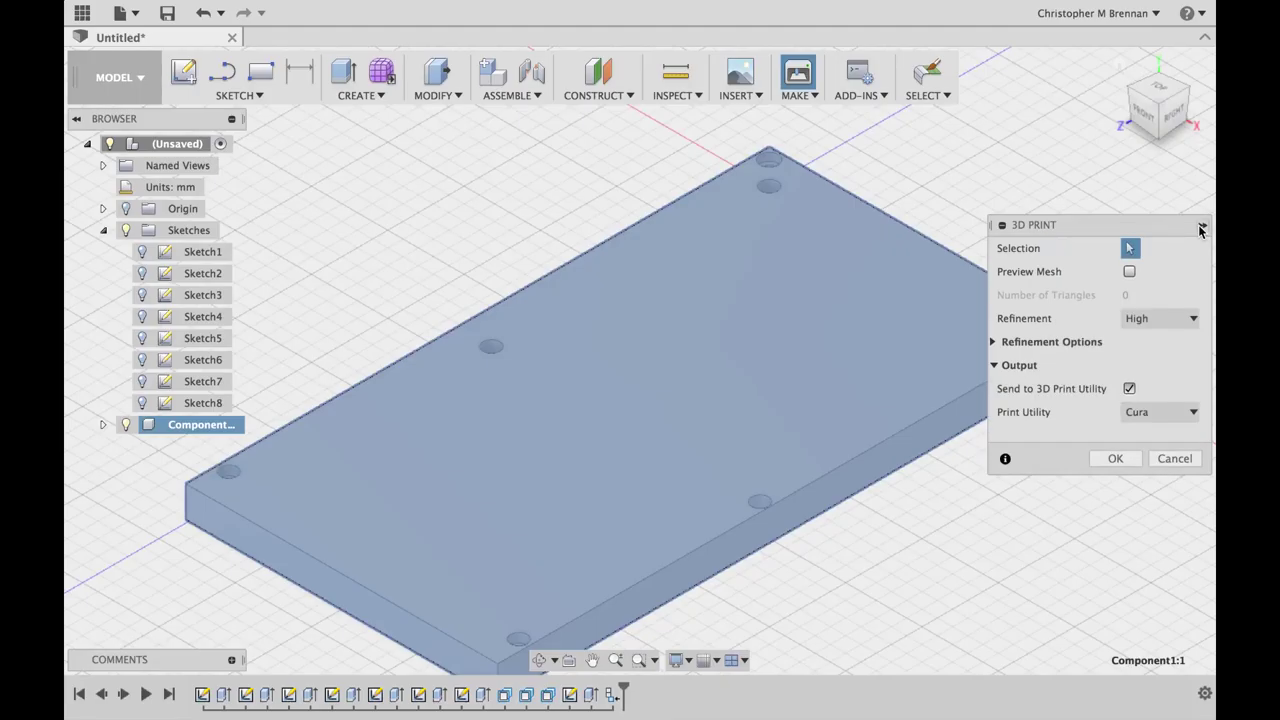
click(603, 402)
click(1116, 459)
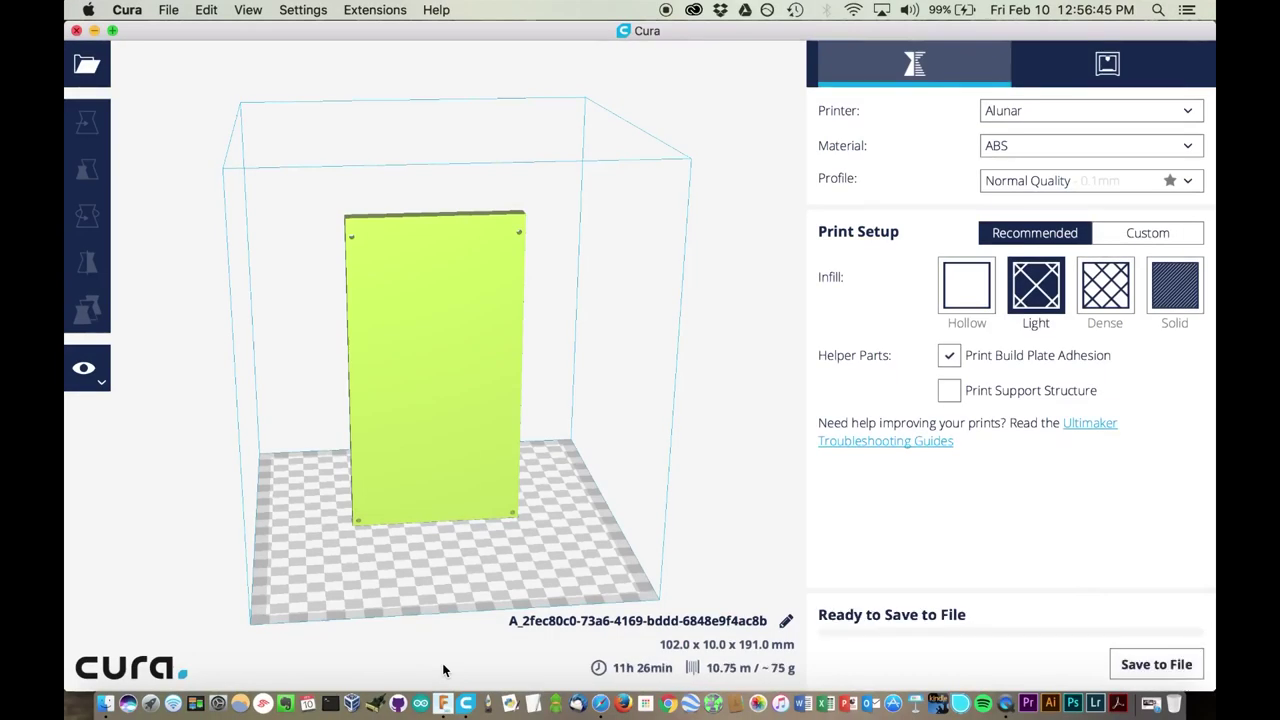
- Rotate the plate flat on the build plate and choose the Low Quality - 0.15mm profile
click(455, 364)
click(96, 221)
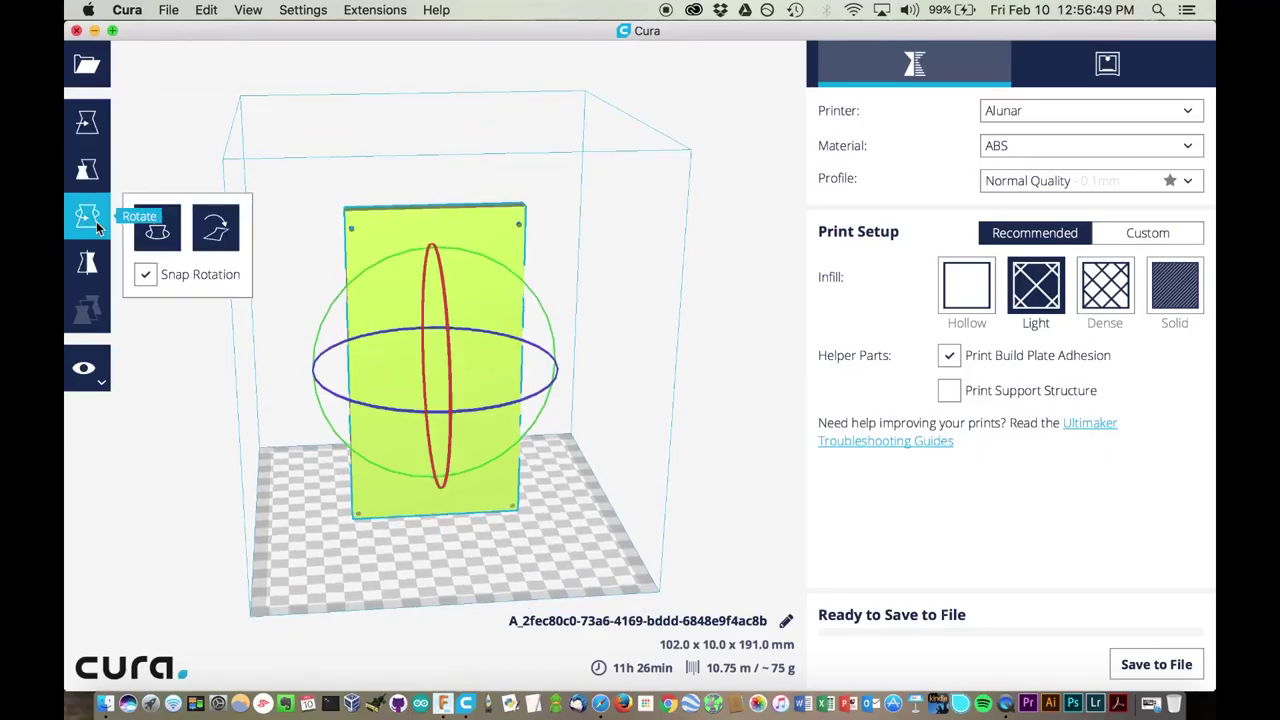
drag(444, 262, 505, 574)
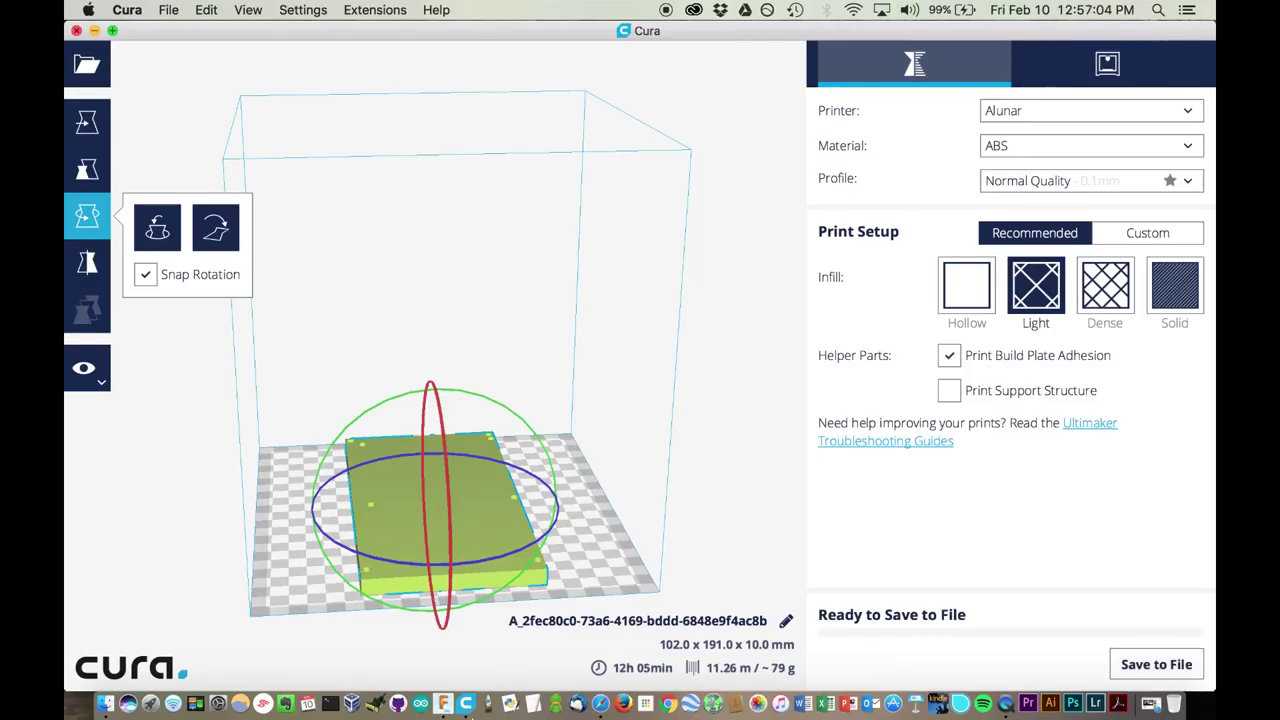
click(1185, 181)
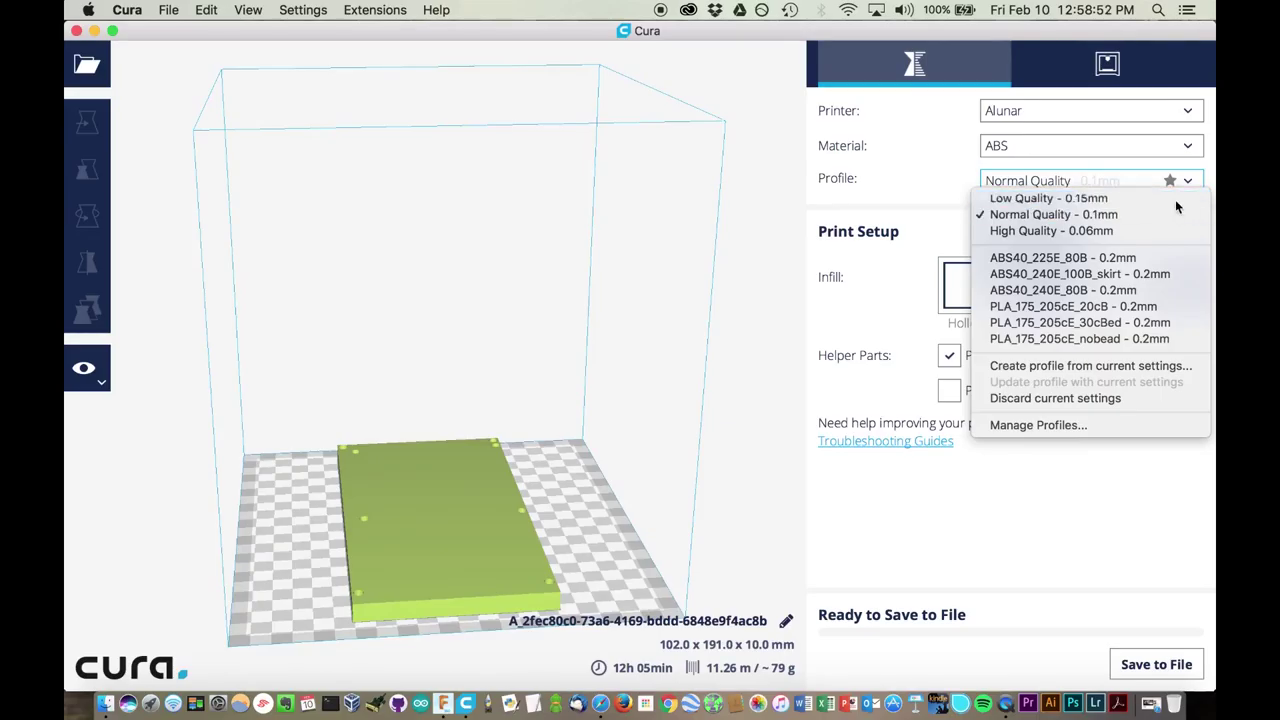
click(1177, 202)
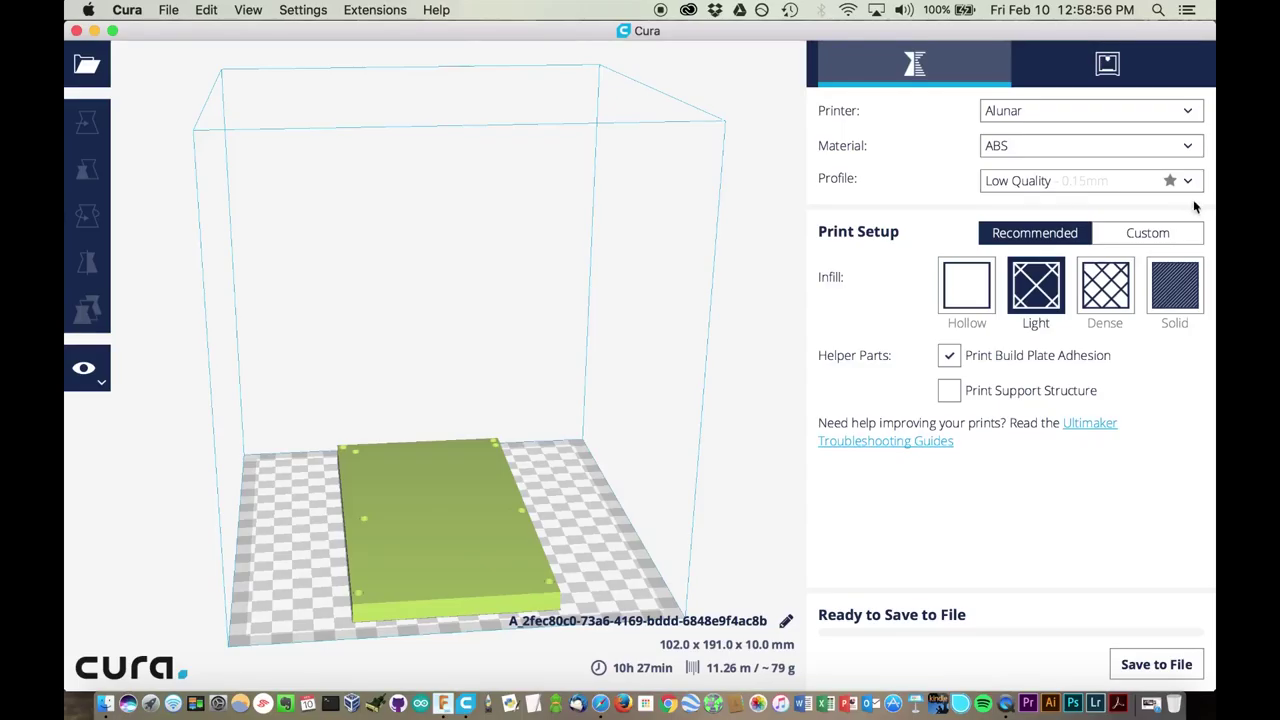
- Reopen the Profile list and close it, keeping Low Quality - 0.15mm
click(1187, 181)
key(Escape)
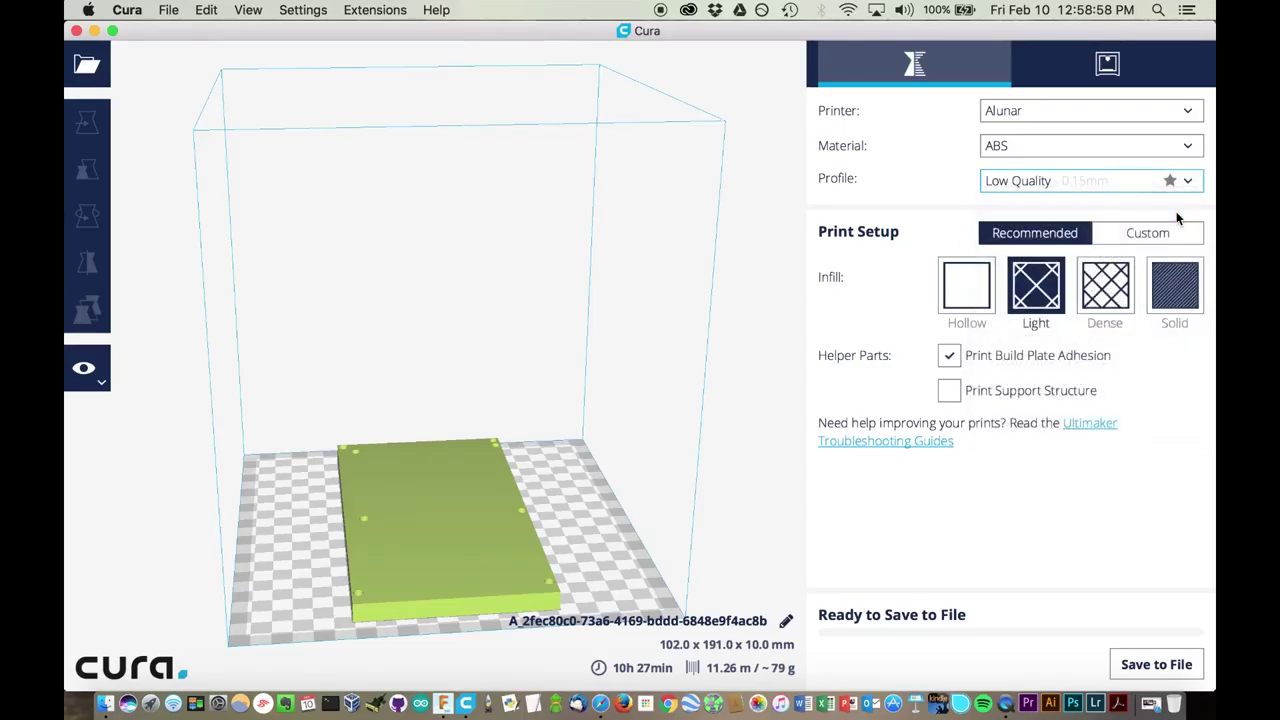